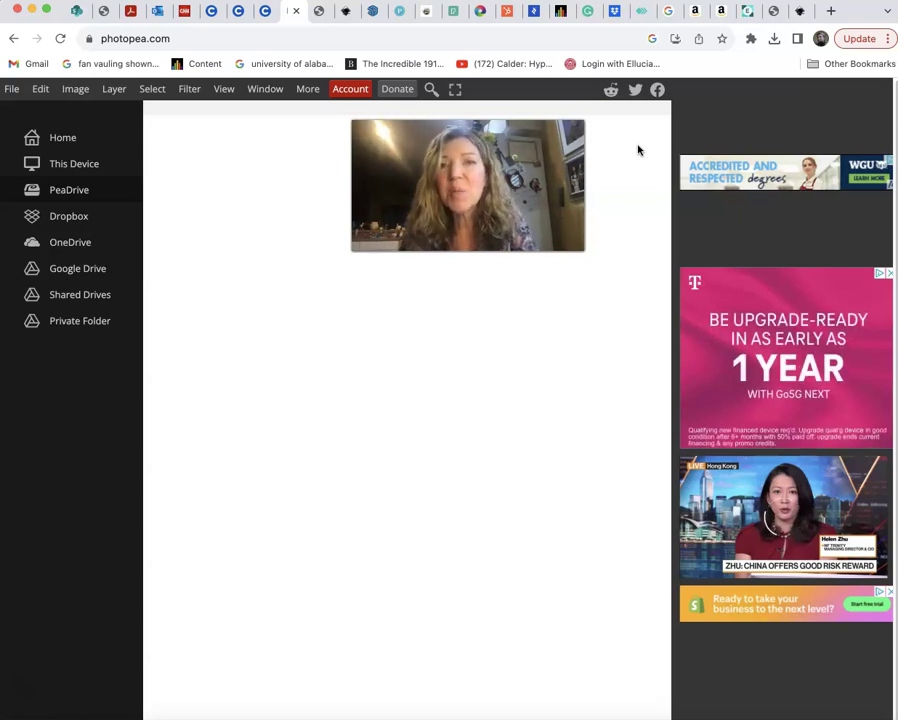
Return Photopea to its Home page with new project, open-from-computer and template options.
left_click(35, 144)
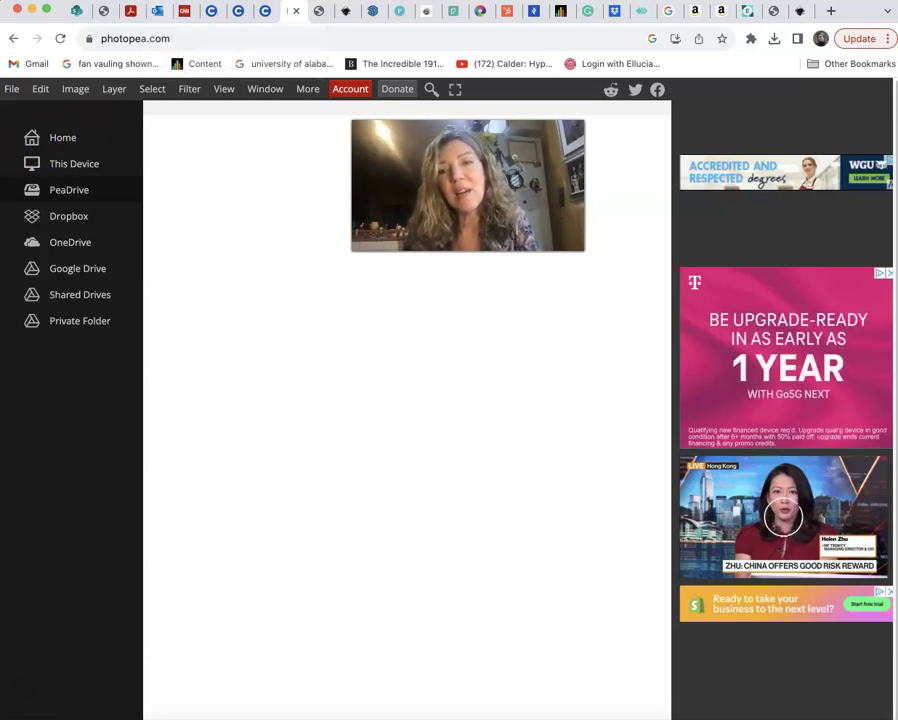
left_click(62, 139)
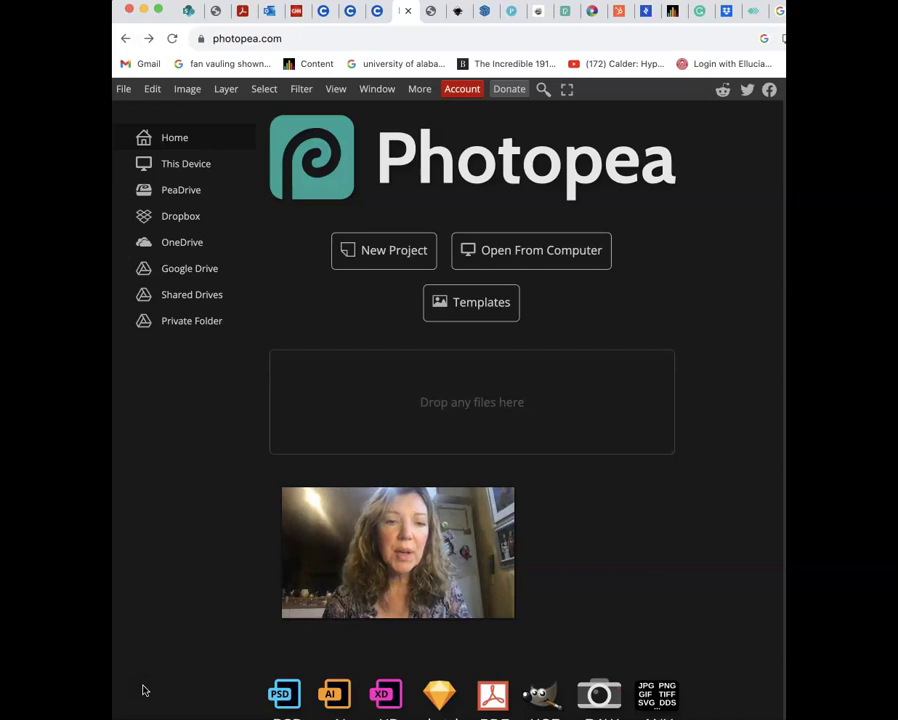
left_click(386, 692)
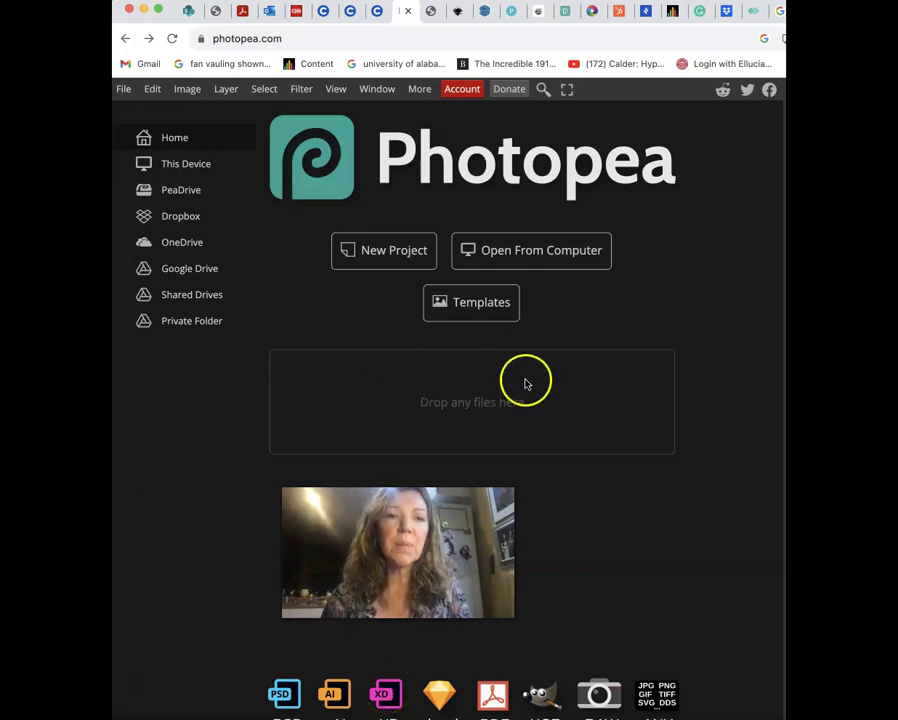
left_click(396, 254)
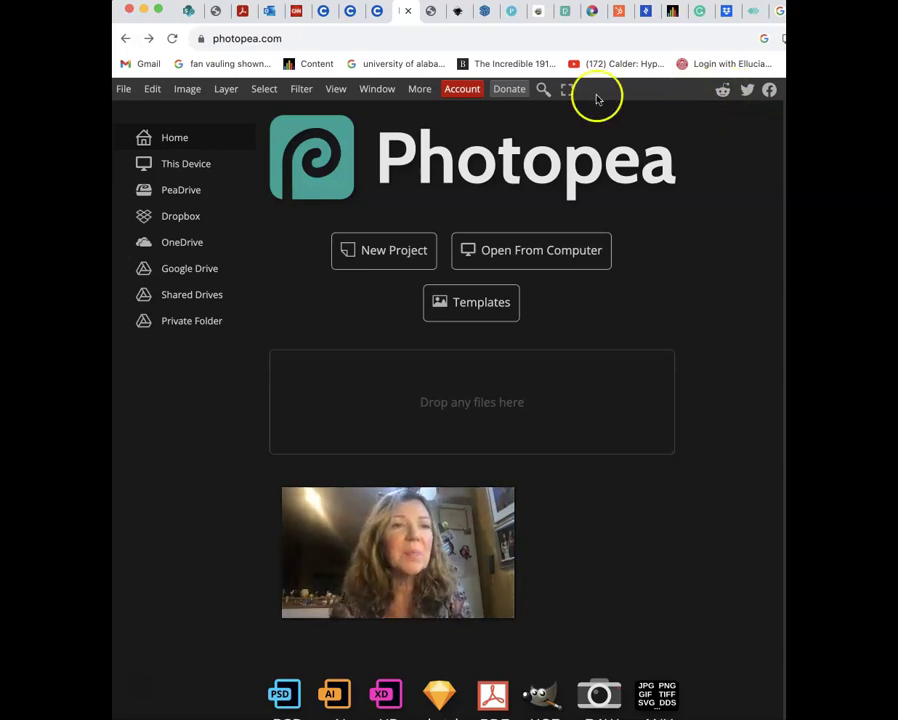
Browse Photopea's File, Edit, Image, Layer, Select, Filter and View menus in turn.
left_click(123, 91)
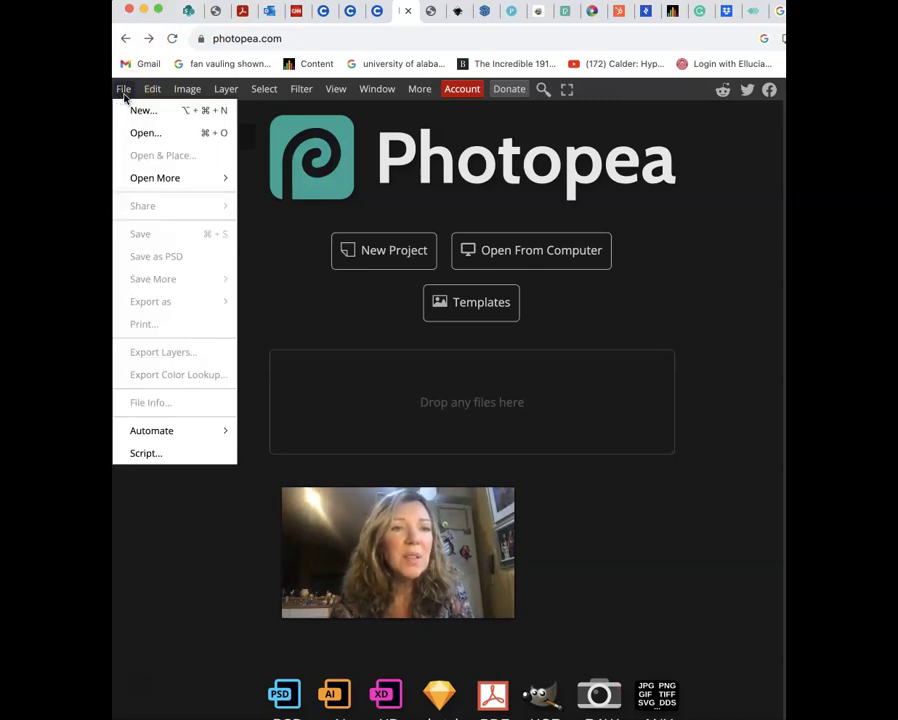
left_click(152, 91)
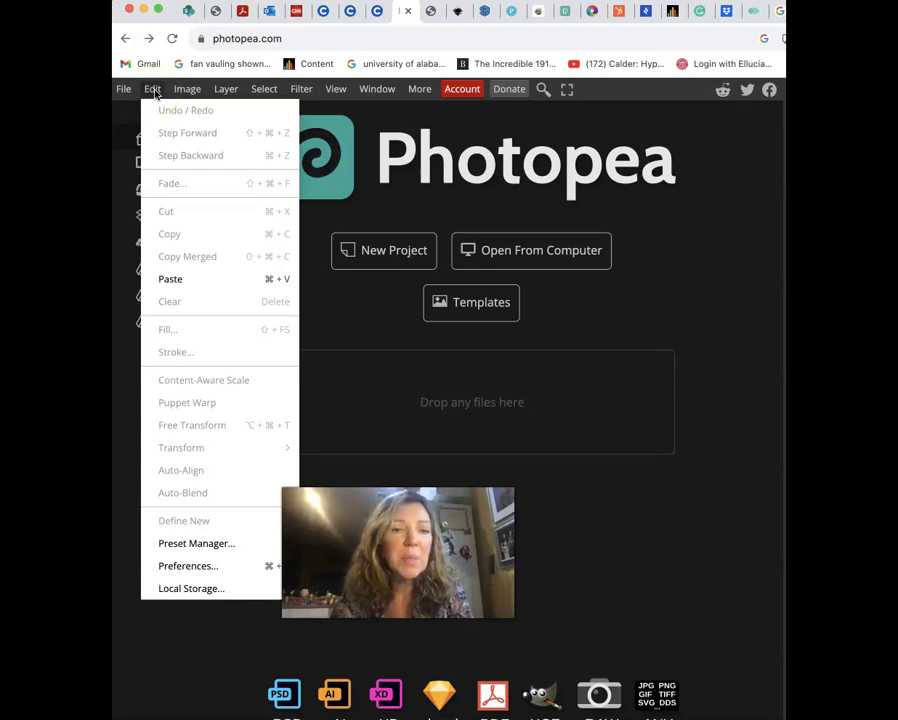
mouse_move(185, 91)
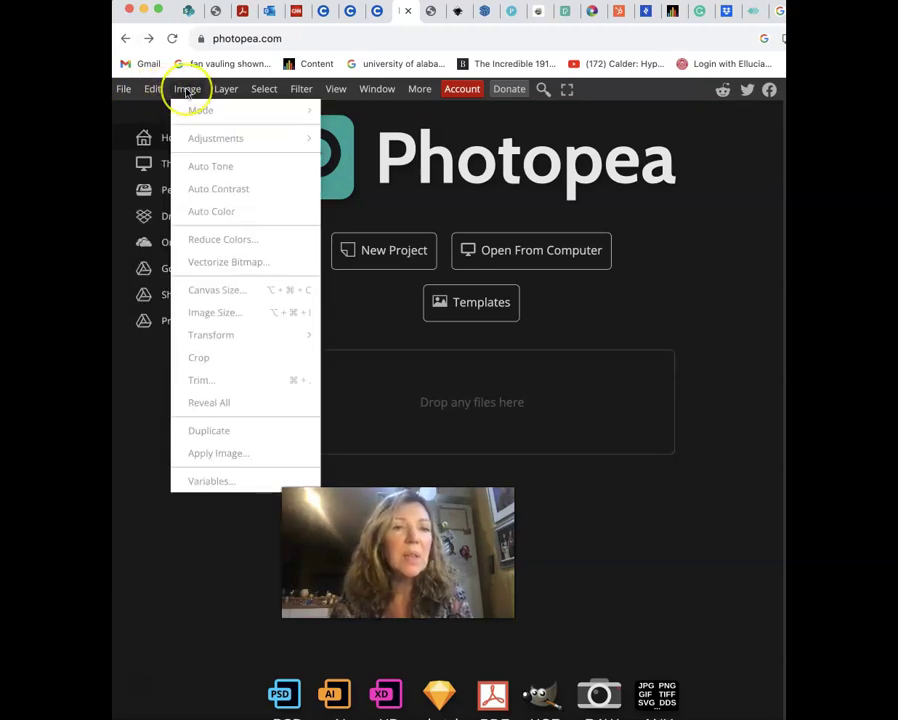
left_click(225, 91)
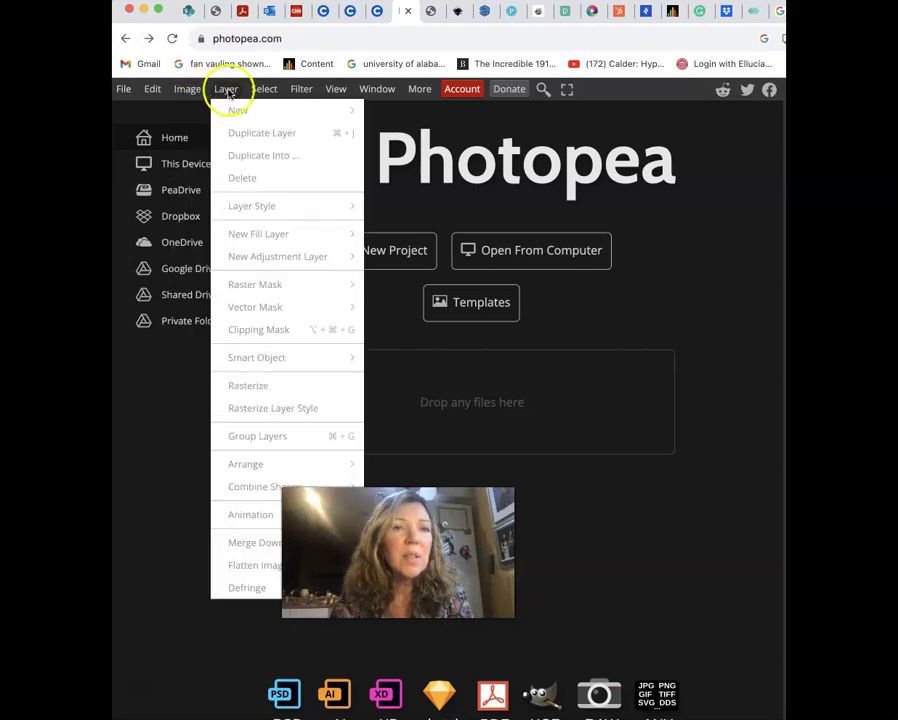
left_click(260, 92)
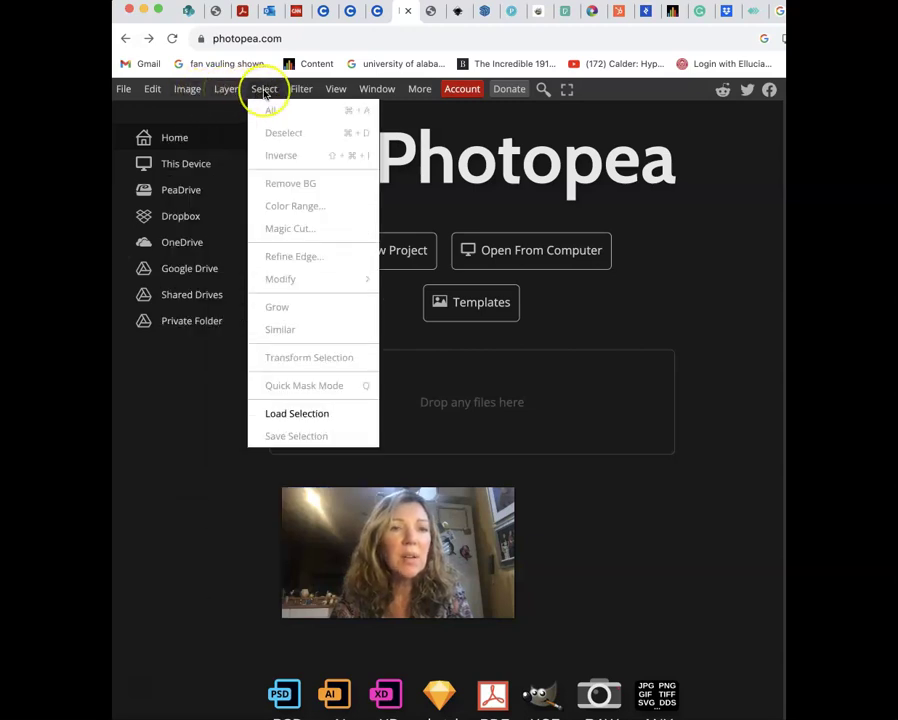
left_click(297, 92)
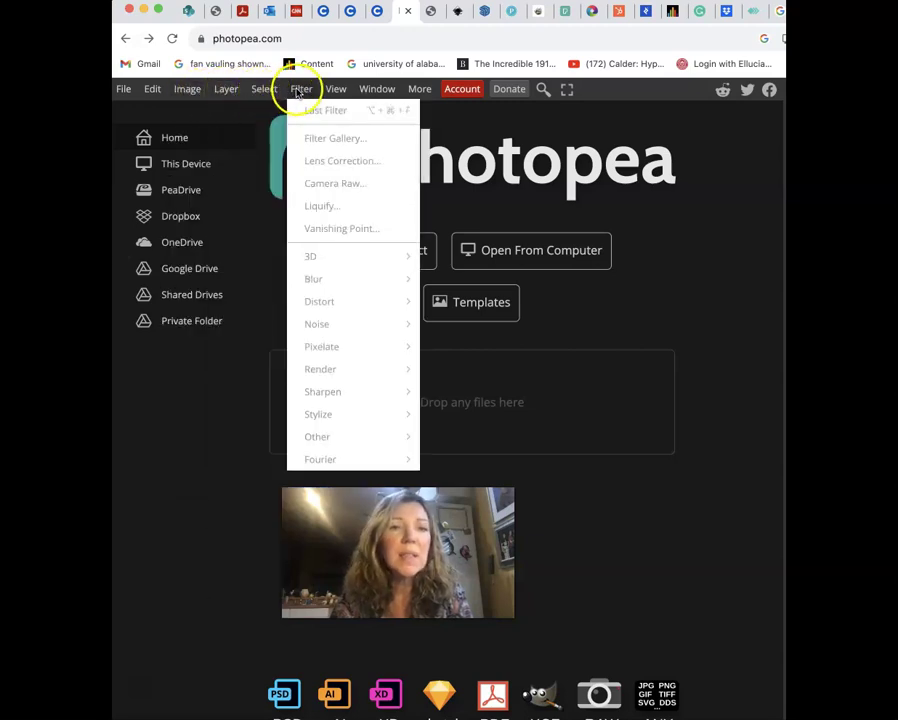
left_click(334, 90)
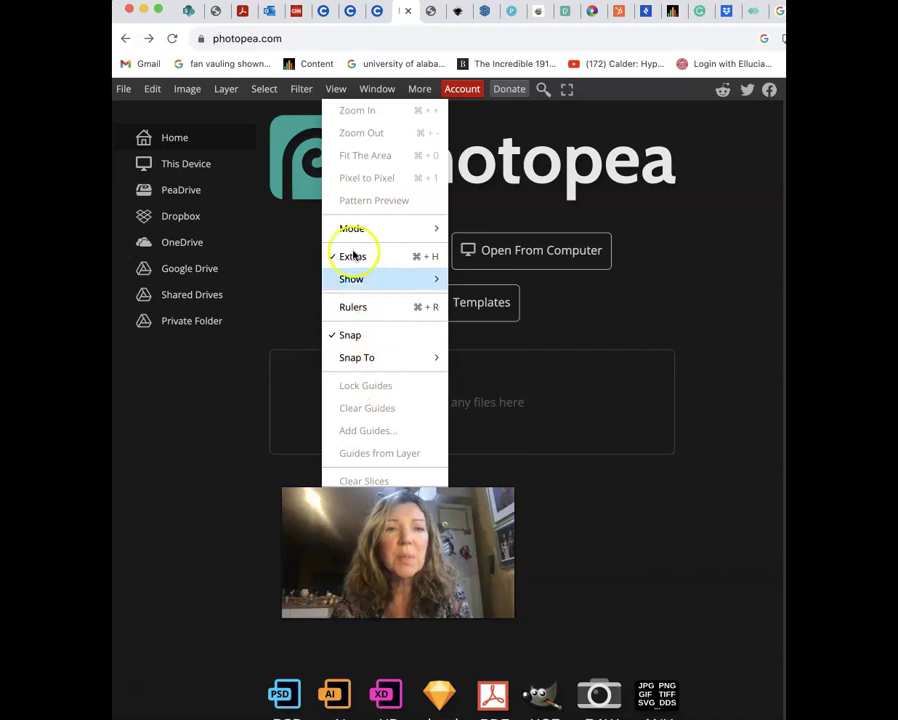
Look over the Window menu and its More submenu, then toggle the History panel.
left_click(377, 88)
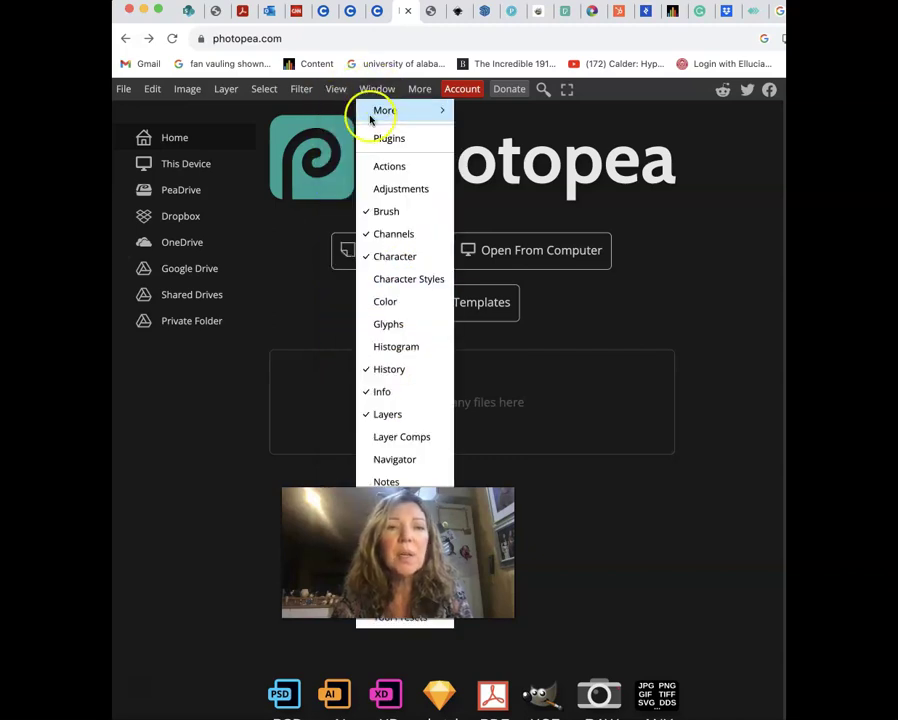
mouse_move(392, 111)
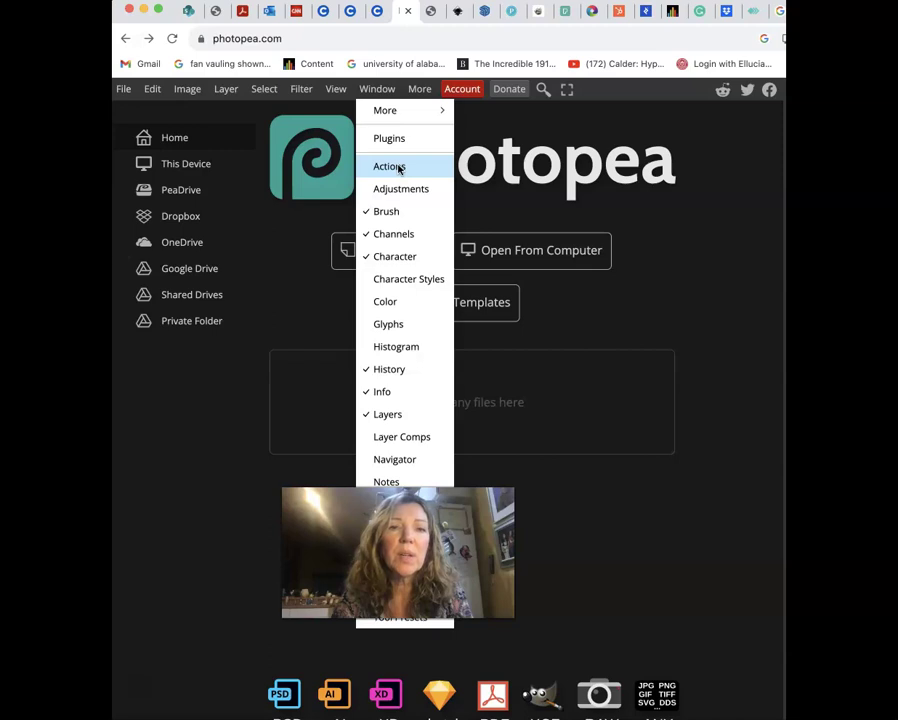
mouse_move(335, 88)
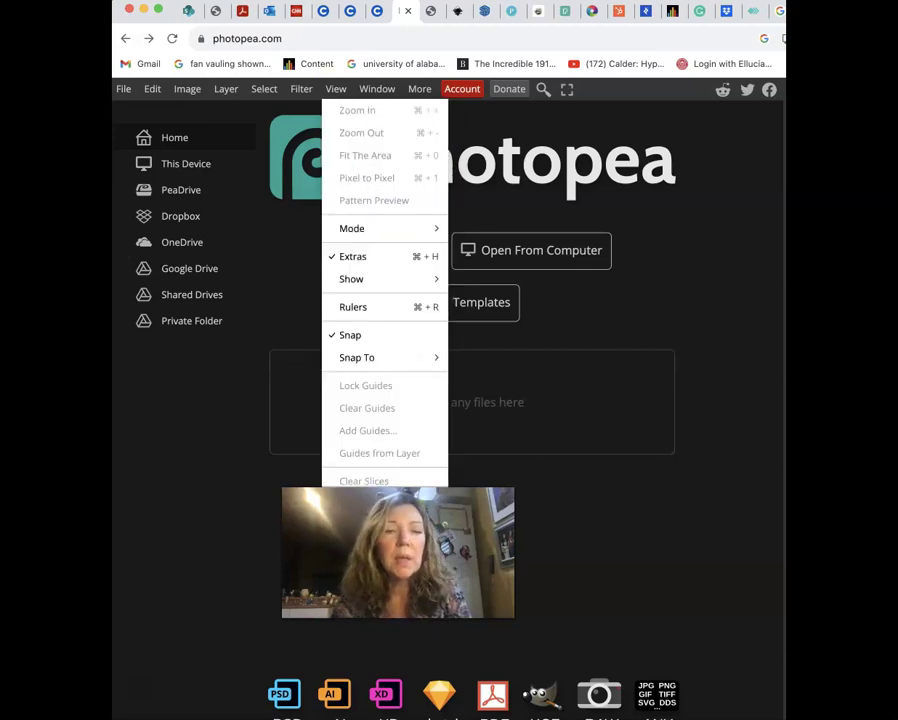
mouse_move(376, 88)
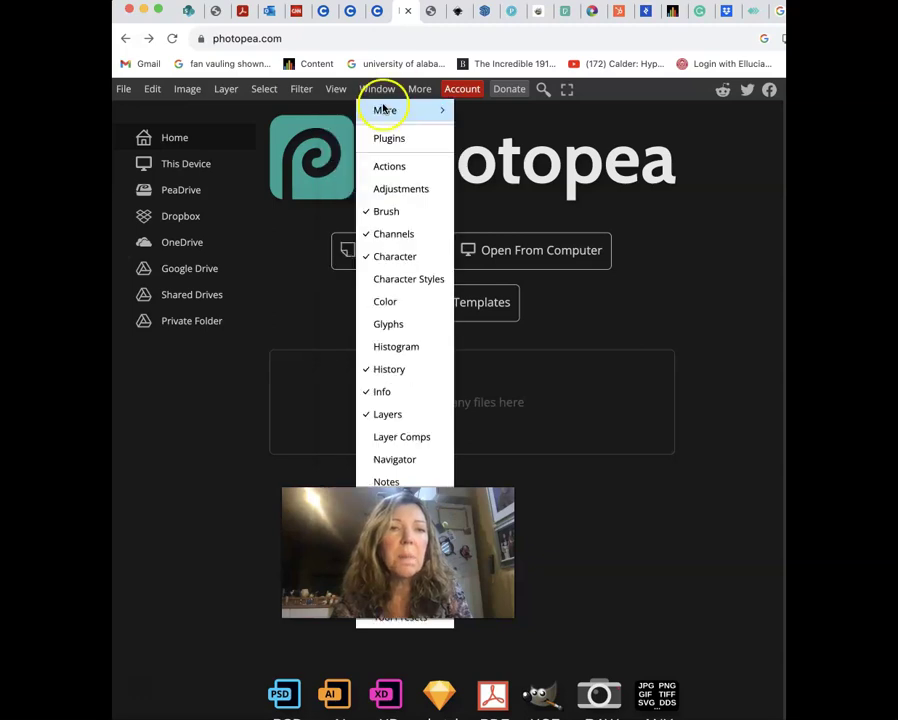
left_click(403, 375)
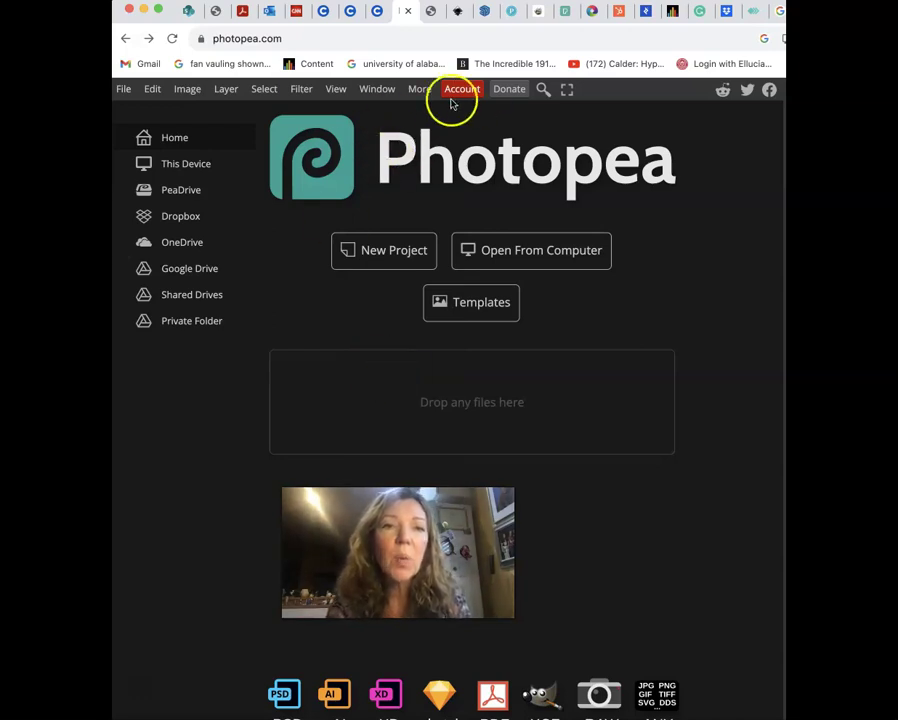
left_click(420, 97)
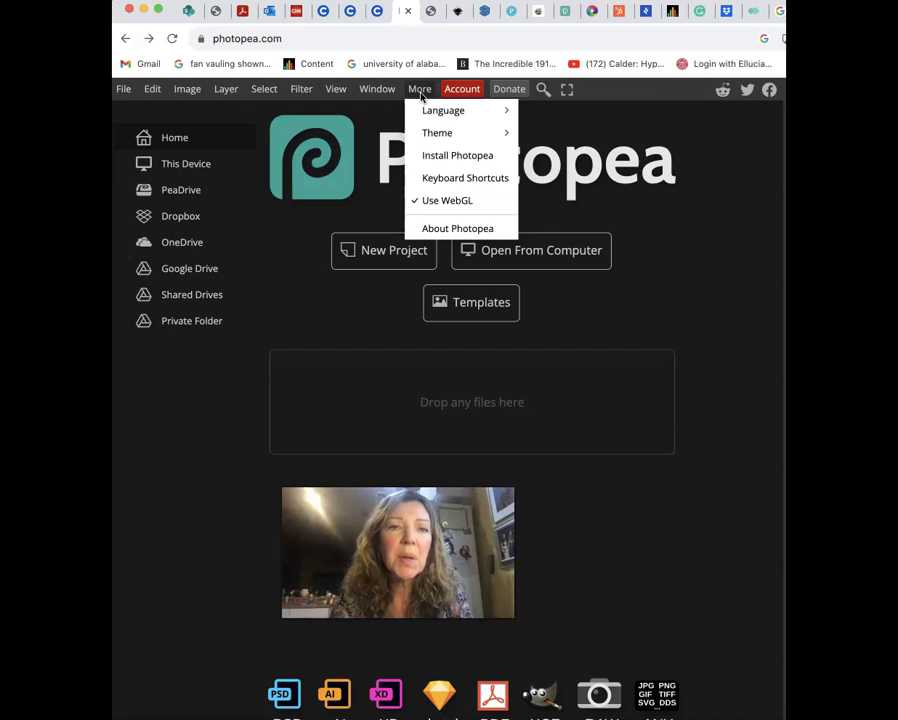
mouse_move(440, 138)
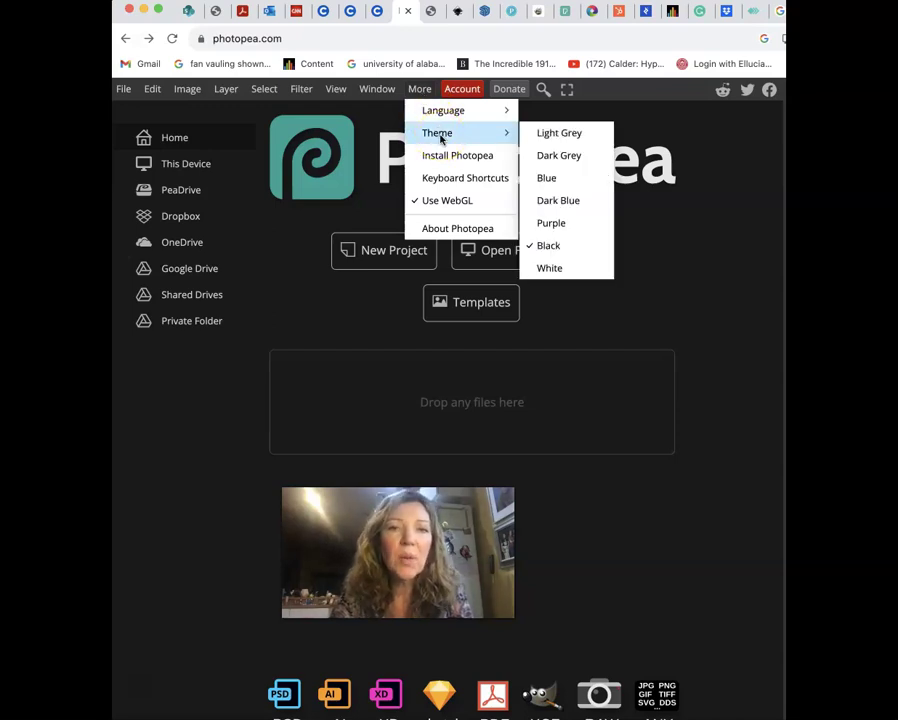
left_click(448, 157)
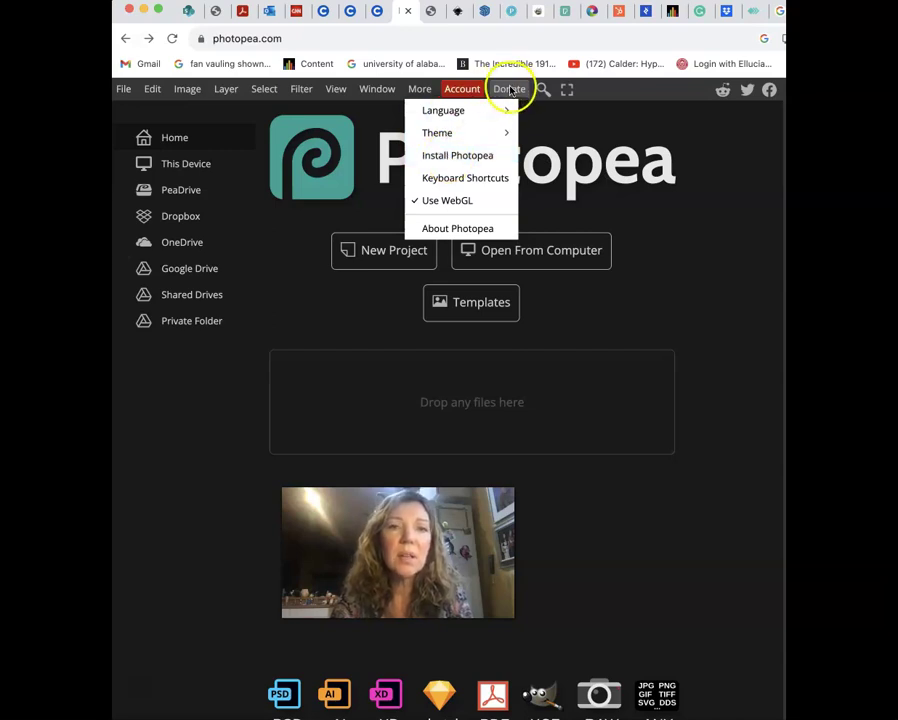
left_click(545, 93)
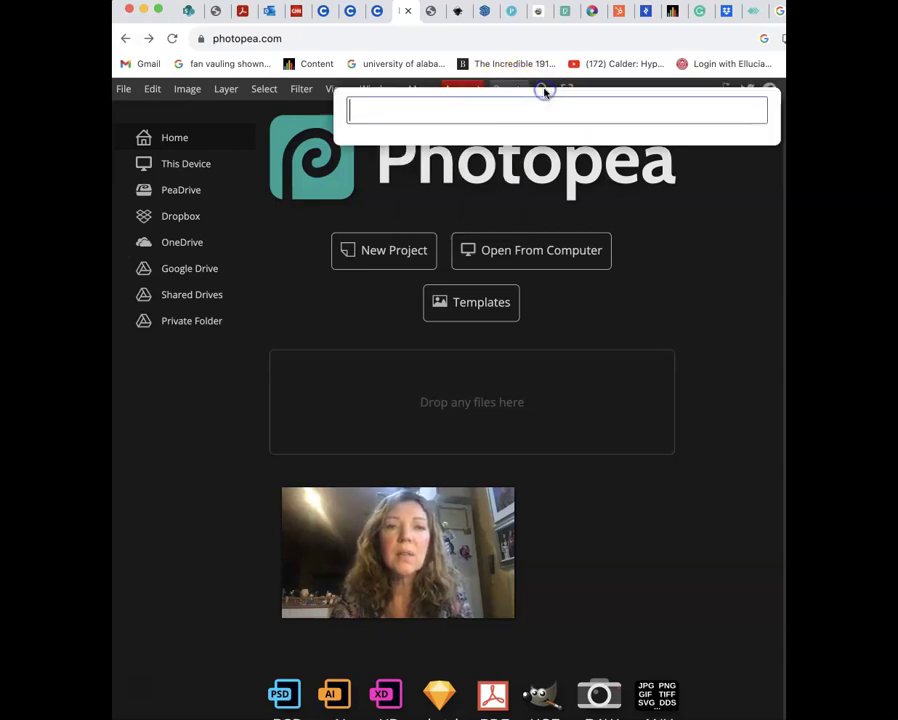
left_click(679, 269)
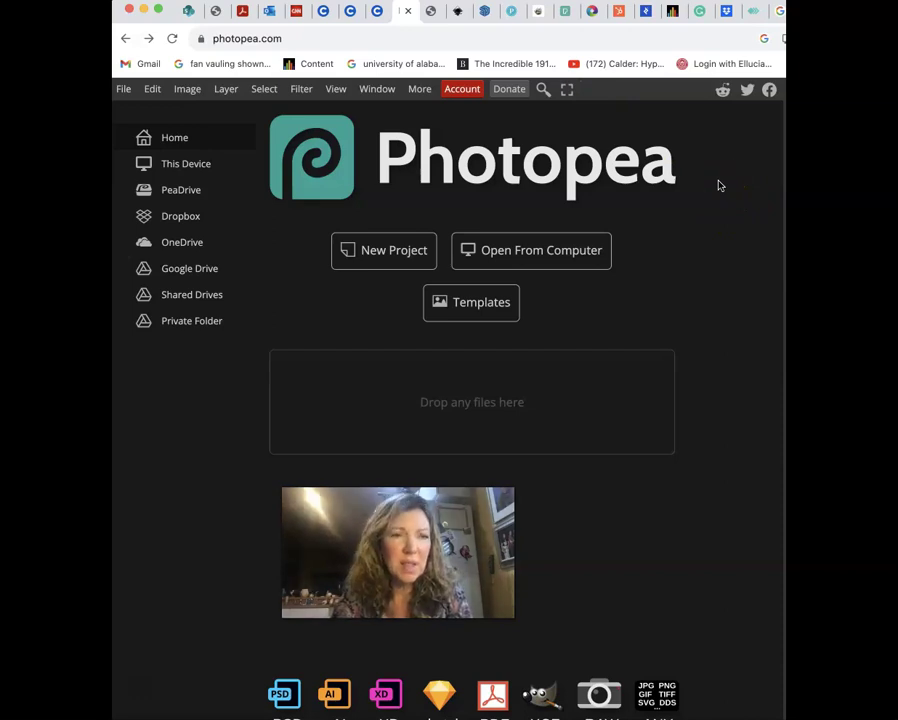
left_click(420, 90)
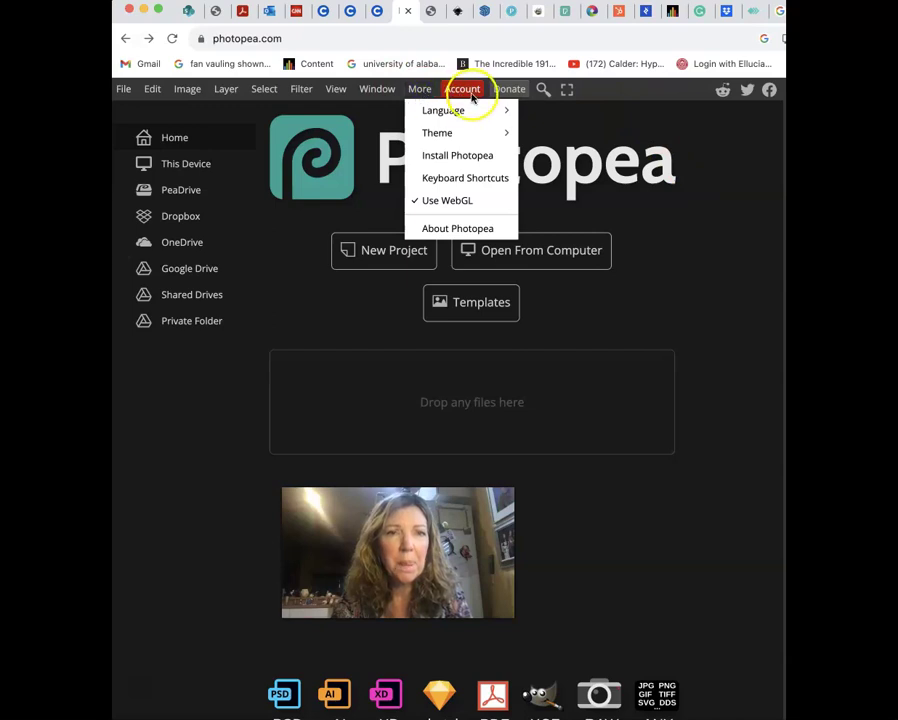
left_click(734, 240)
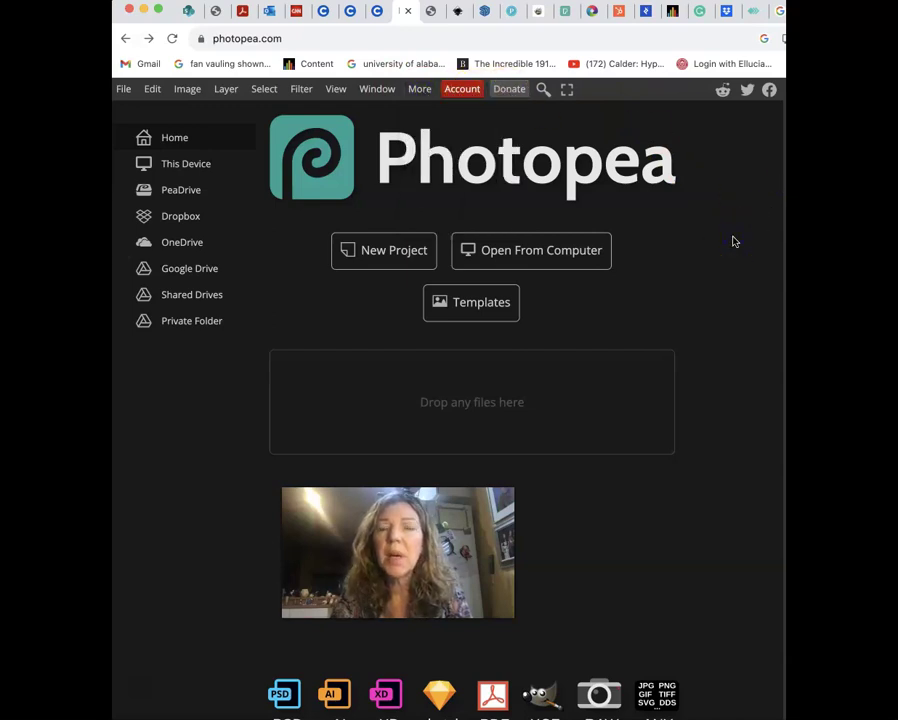
Read the Photopea Workspace Learn guide, scrolling down to the footer and back up.
left_click(431, 12)
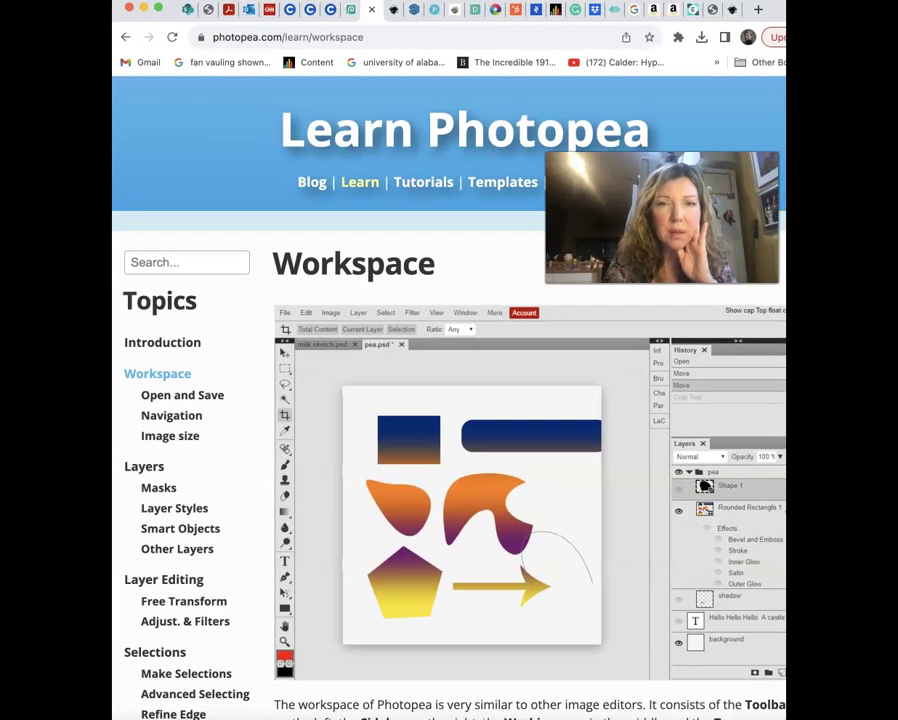
scroll(450, 450, "down", 5)
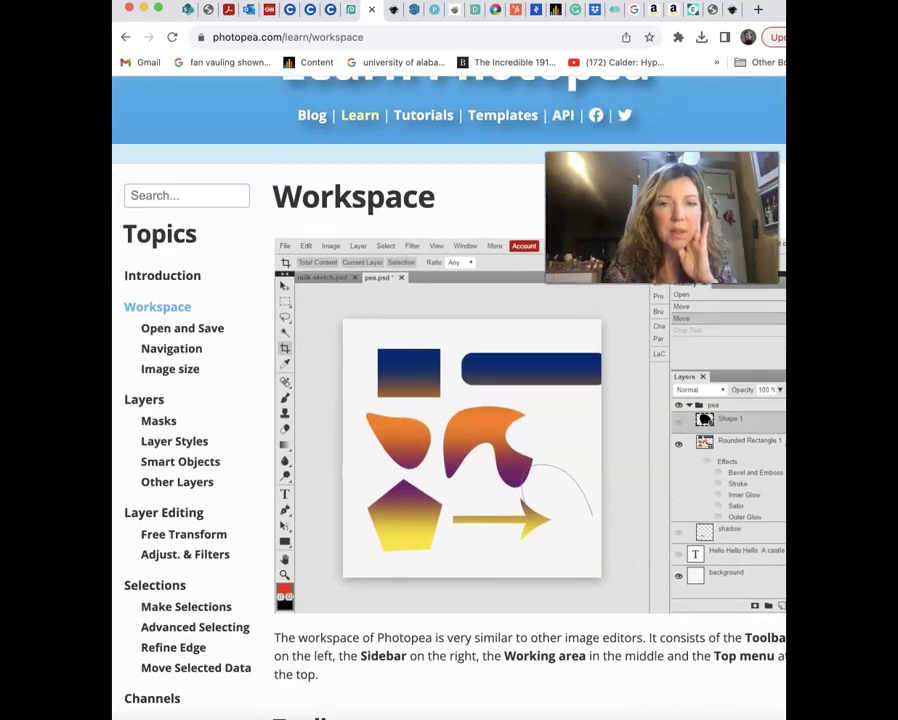
scroll(450, 400, "down", 4)
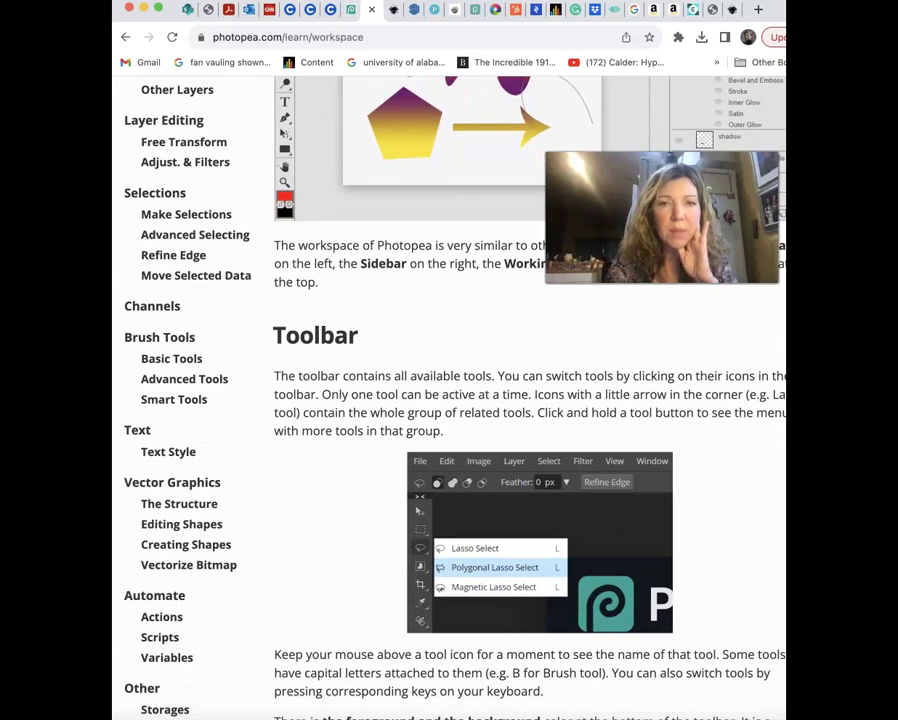
scroll(450, 400, "down", 6)
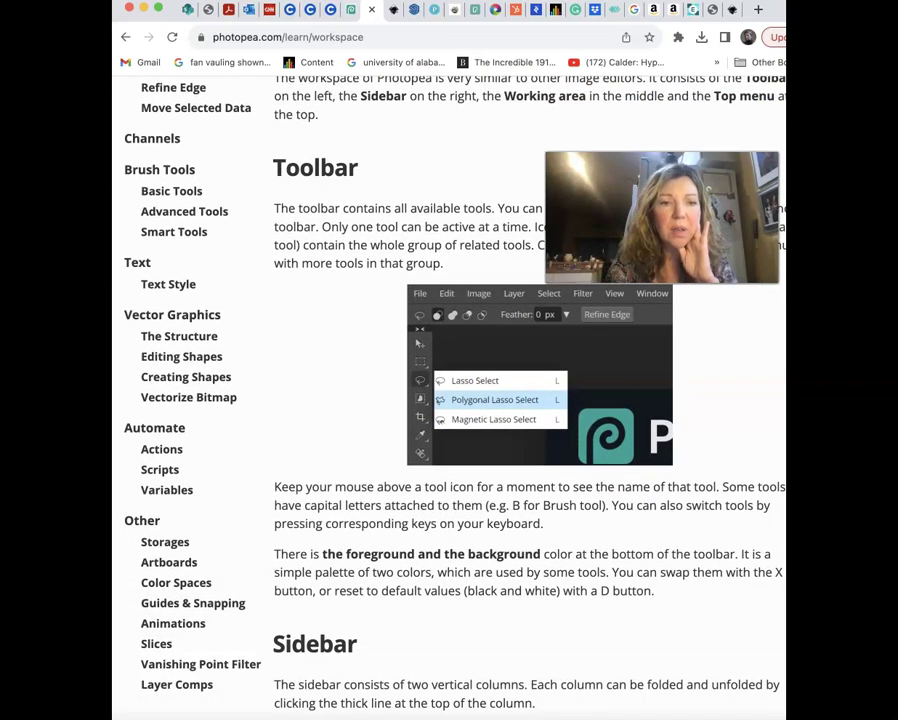
scroll(450, 400, "down", 8)
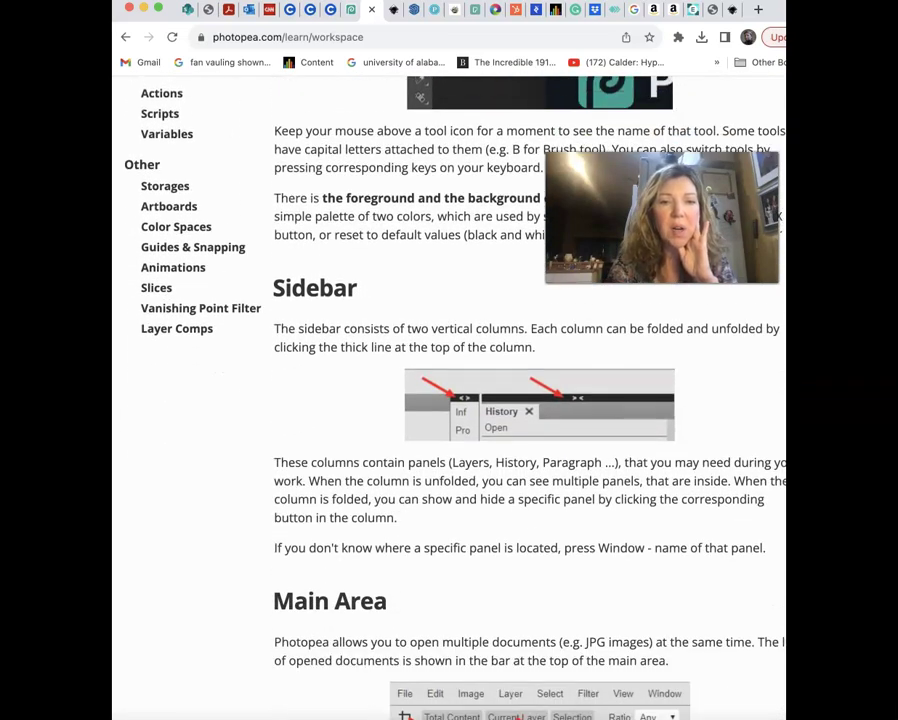
scroll(450, 400, "down", 4)
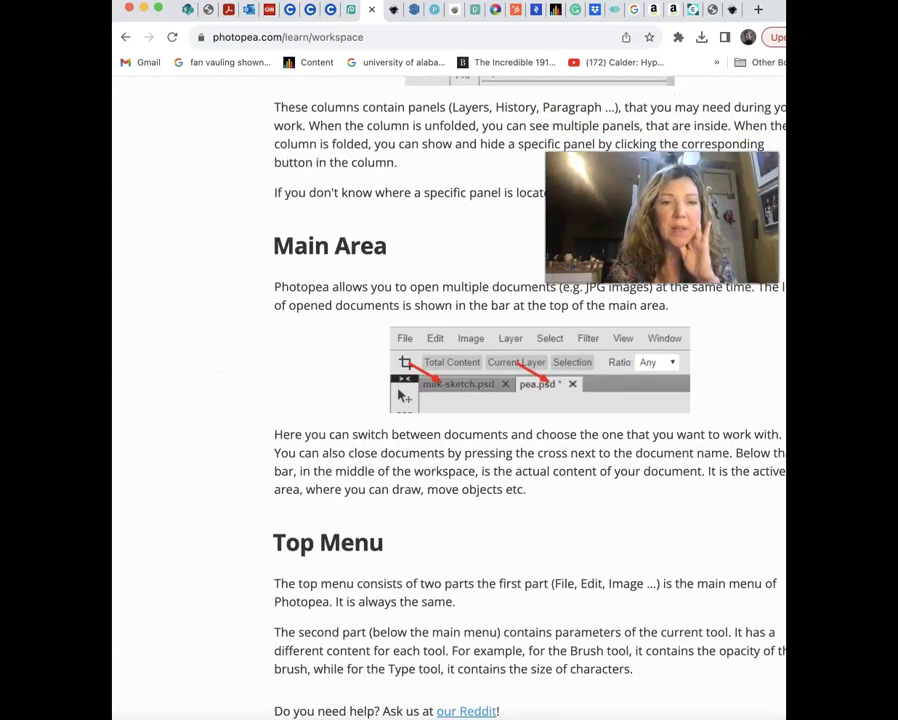
scroll(450, 400, "down", 1)
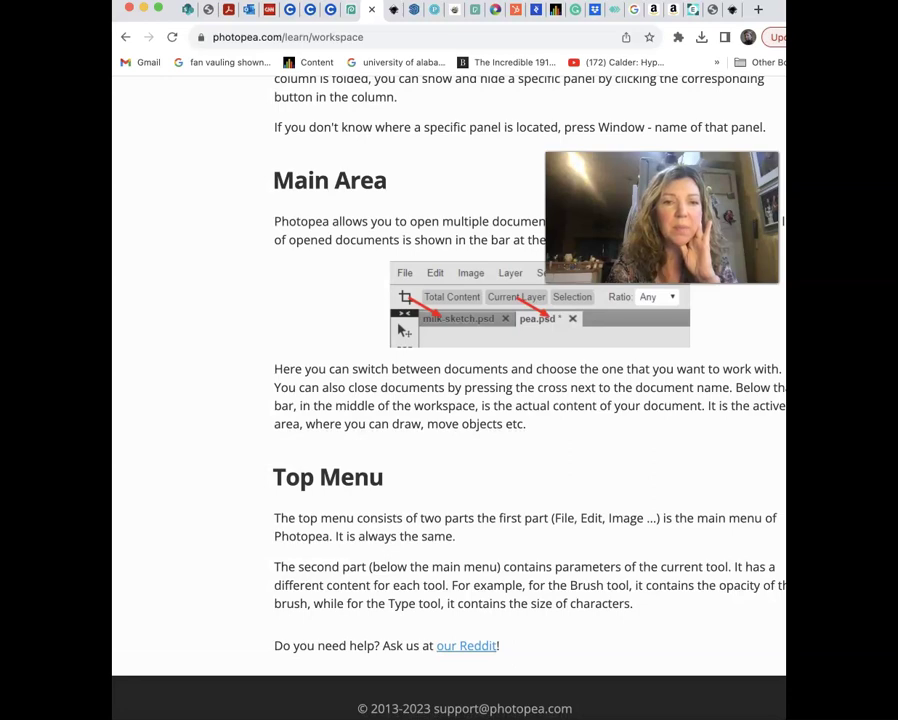
scroll(450, 400, "up", 20)
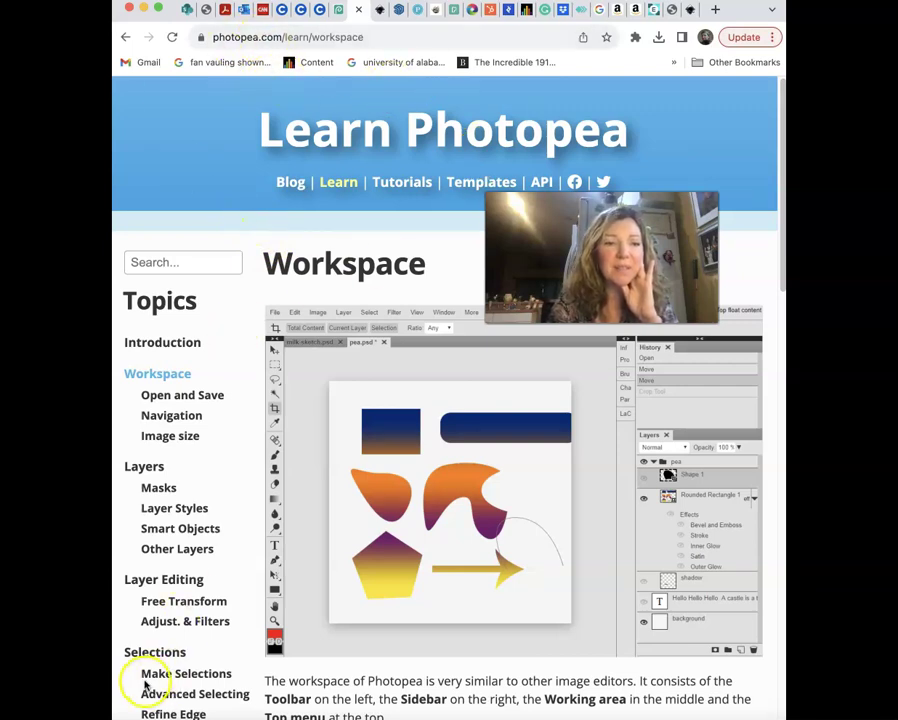
key("ctrl+Tab")
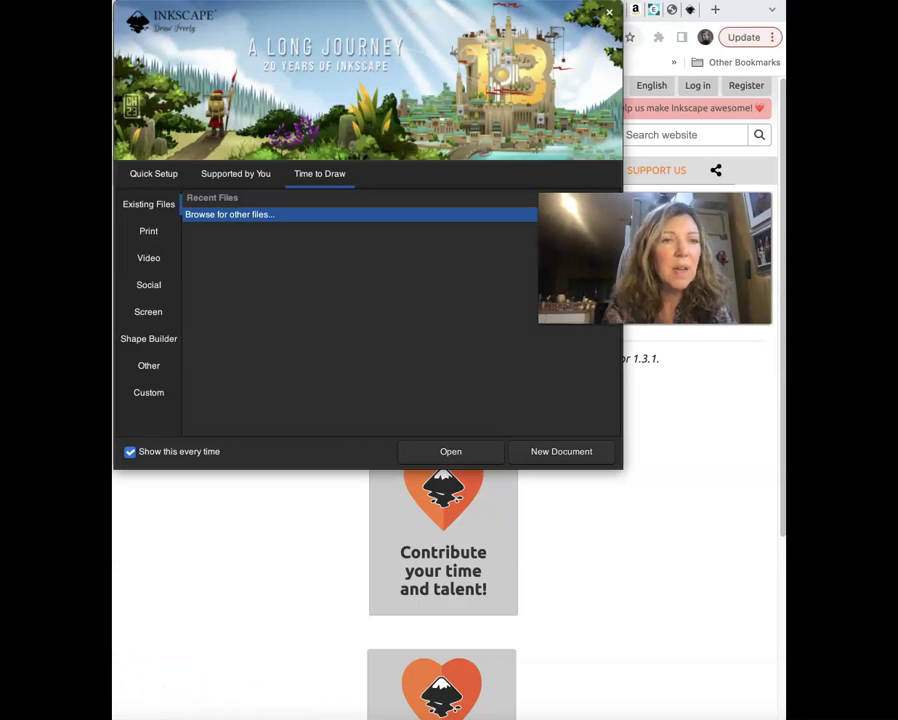
View Inkscape's Time to Draw welcome page, then move to the Pixlr E editor with the cloud photo.
left_click(140, 204)
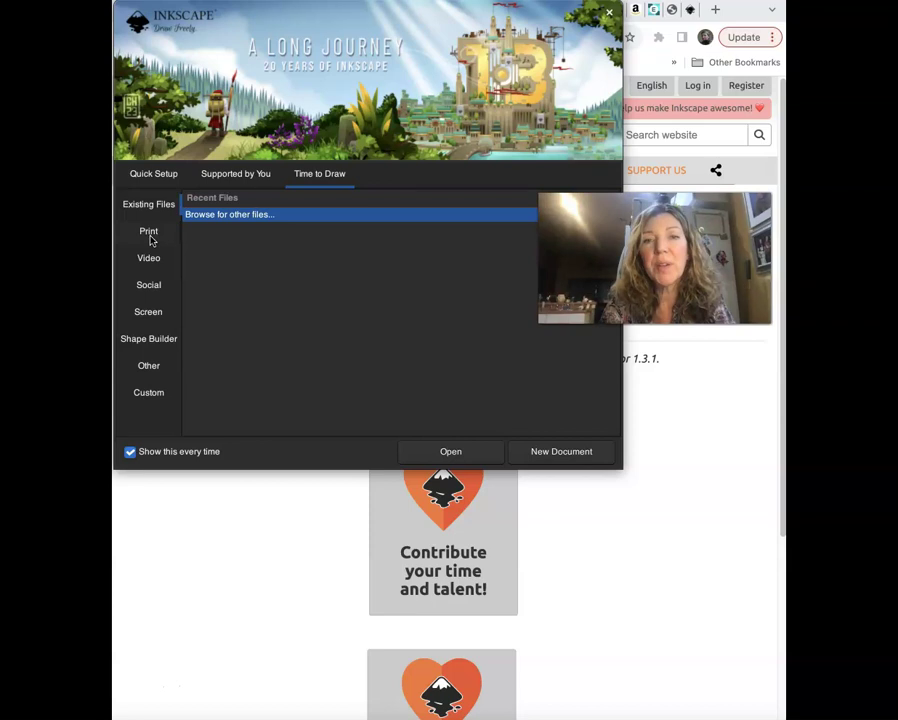
left_click(160, 270)
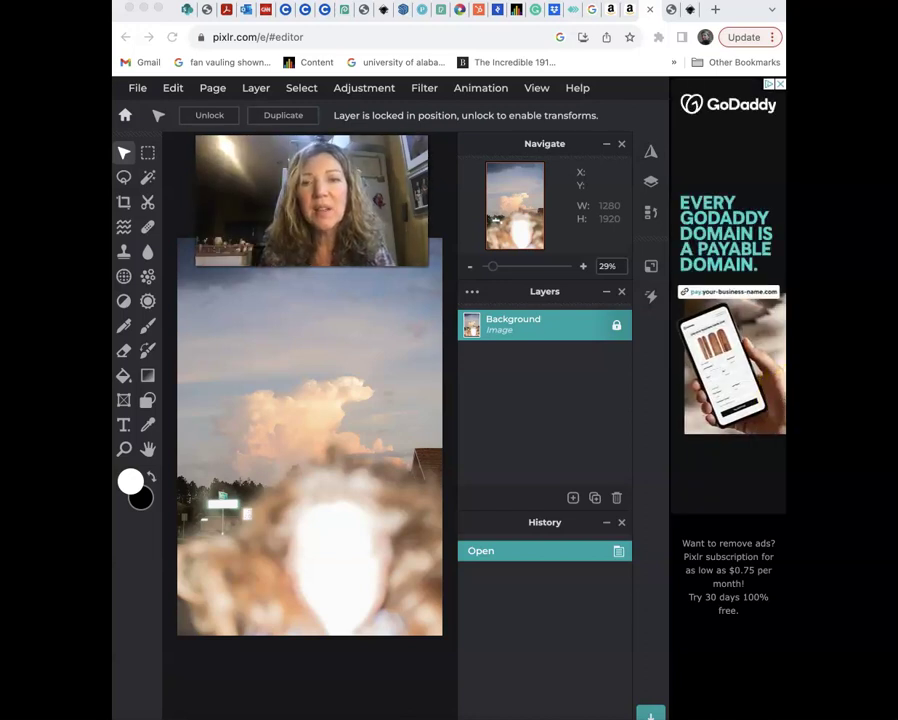
Resize the browser window so Pixlr E reflows without the ad column.
mouse_move(787, 399)
left_mouse_down()
mouse_move(697, 399)
mouse_move(650, 410)
mouse_move(788, 401)
left_mouse_up()
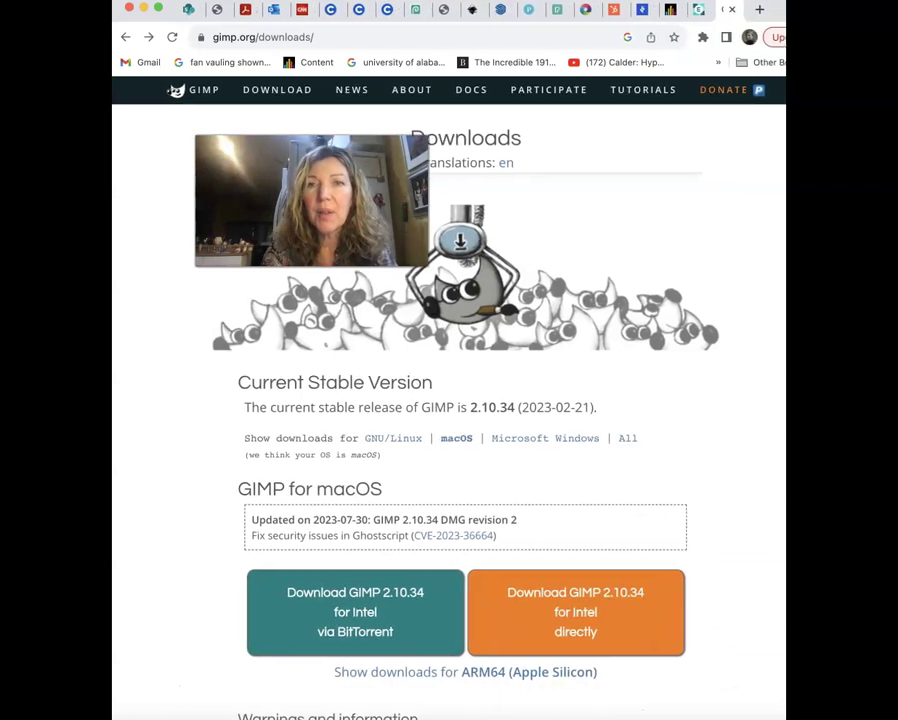
Narrow the browser window and scroll the GIMP downloads page to the macOS 2.10.34 section.
left_click_drag(787, 150, 777, 182)
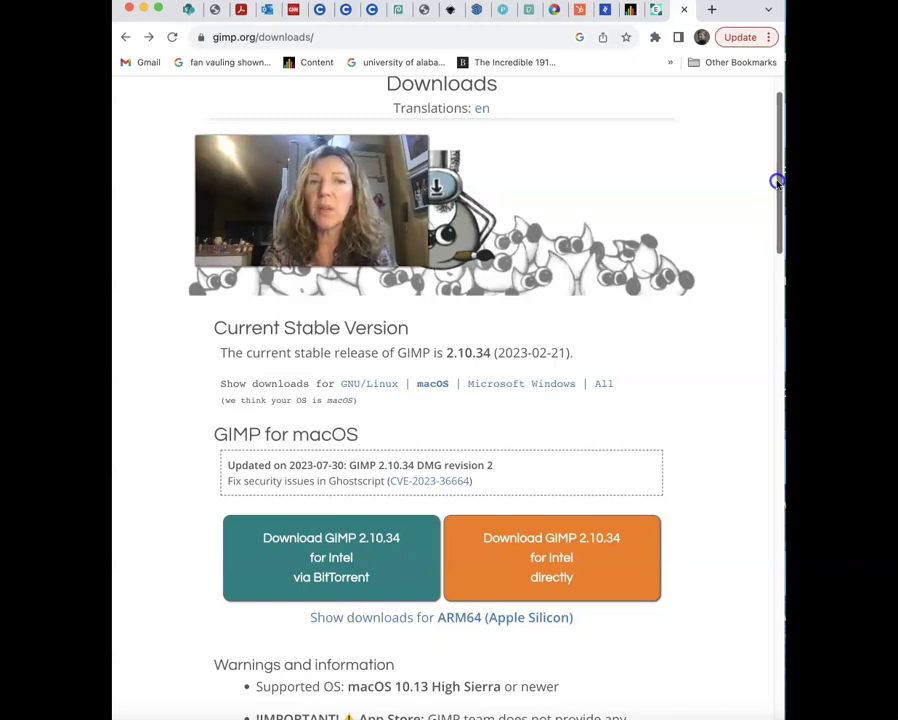
left_click_drag(777, 183, 777, 191)
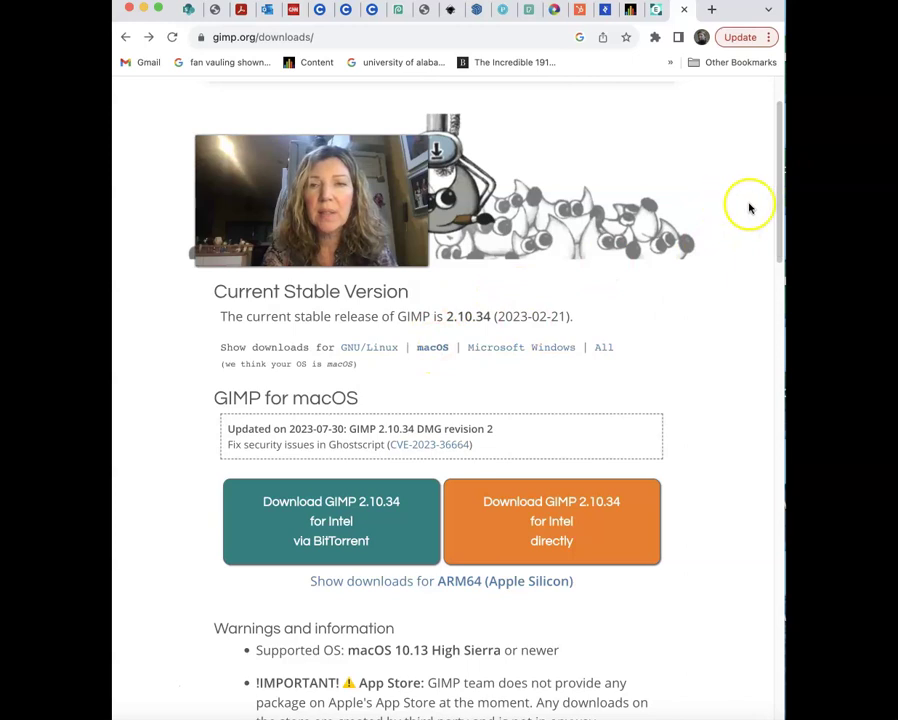
mouse_move(778, 222)
left_mouse_down()
mouse_move(769, 287)
mouse_move(772, 198)
left_mouse_up()
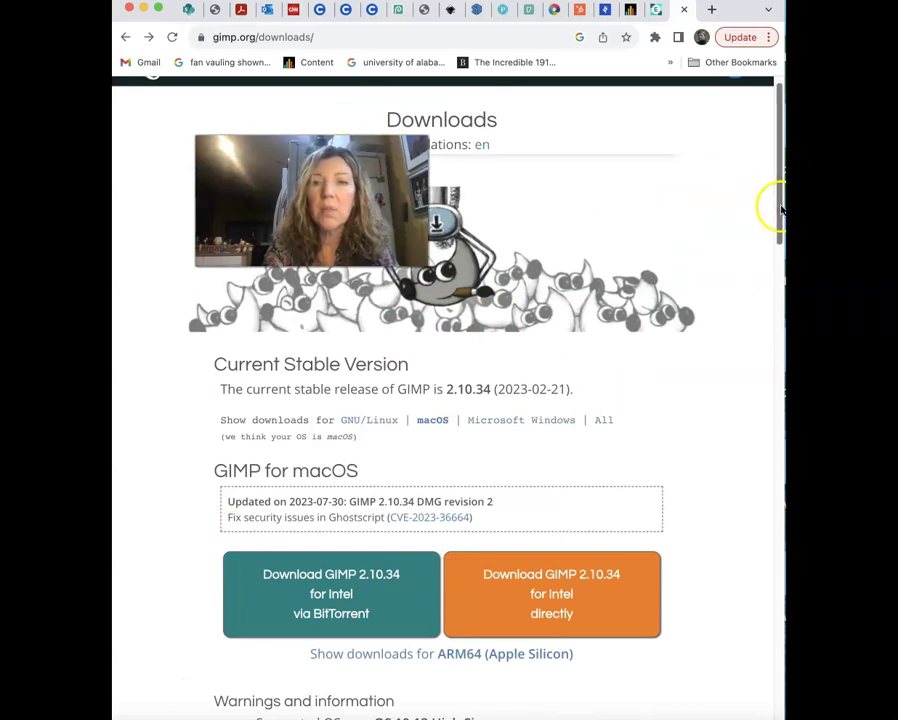
left_click_drag(781, 210, 781, 263)
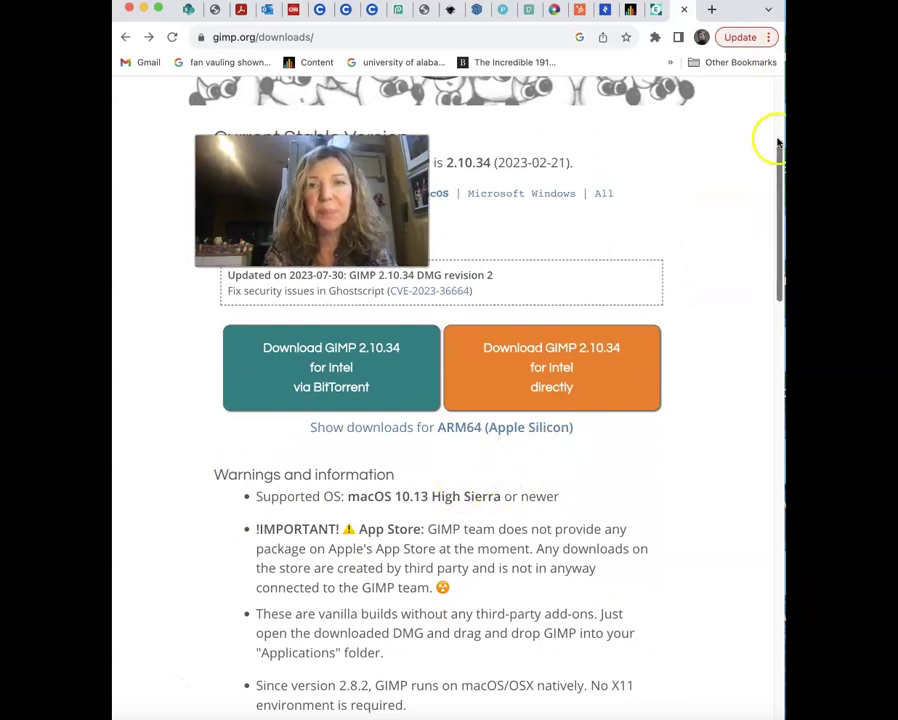
left_click_drag(778, 150, 776, 283)
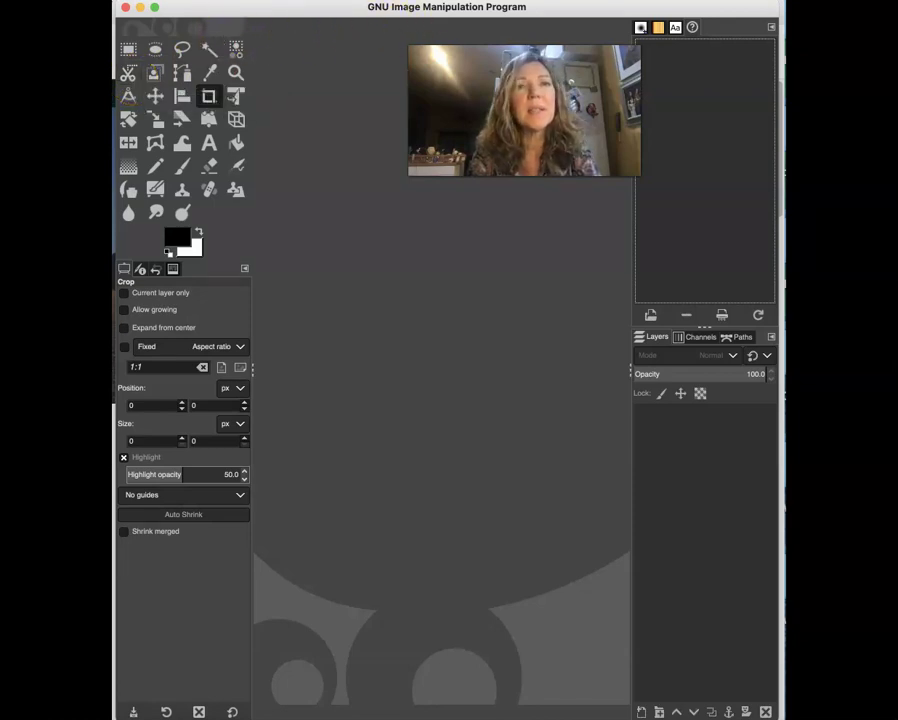
Move the GIMP window down and right to reveal the desktop, then show GIMP's File menu.
left_click_drag(260, 7, 447, 52)
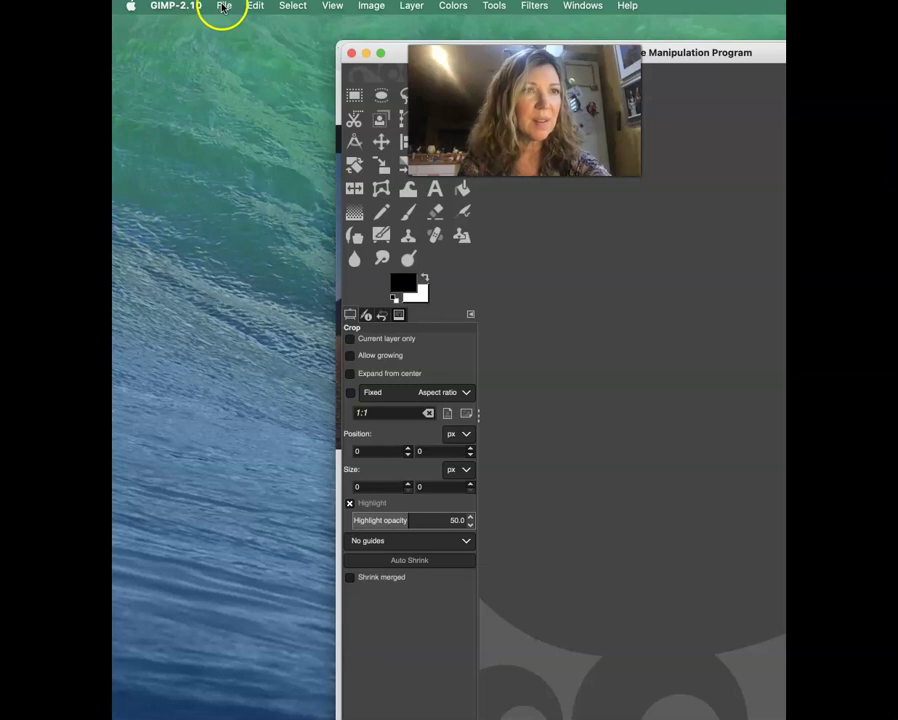
left_click(225, 7)
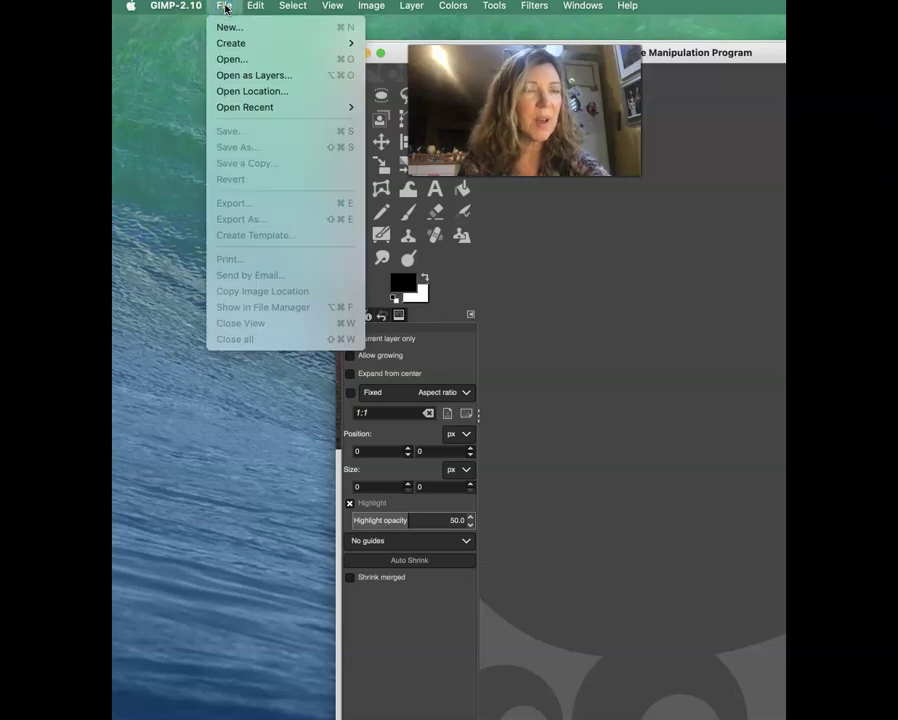